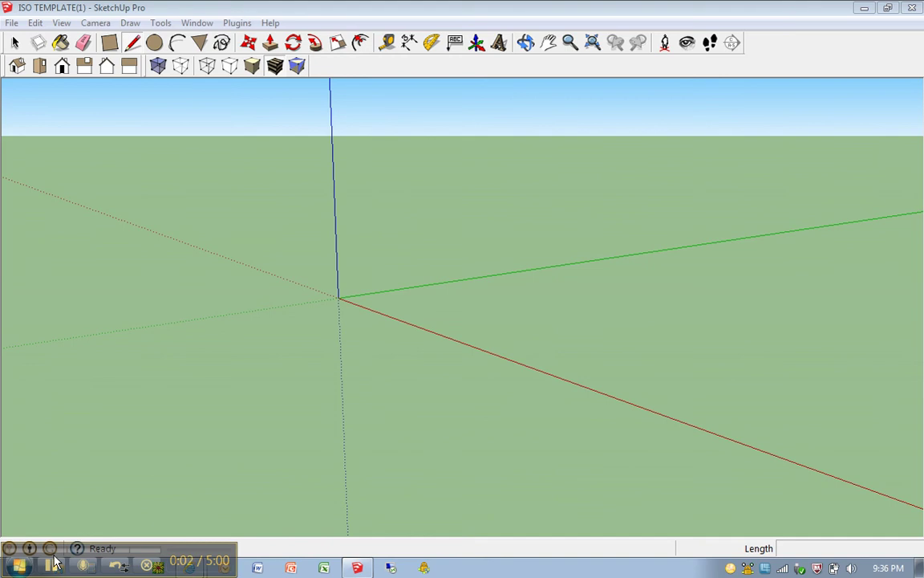
- Switch to the browser and examine the dimensions of the ISOLINE6 drawing in the worksheet PDF
click(361, 568)
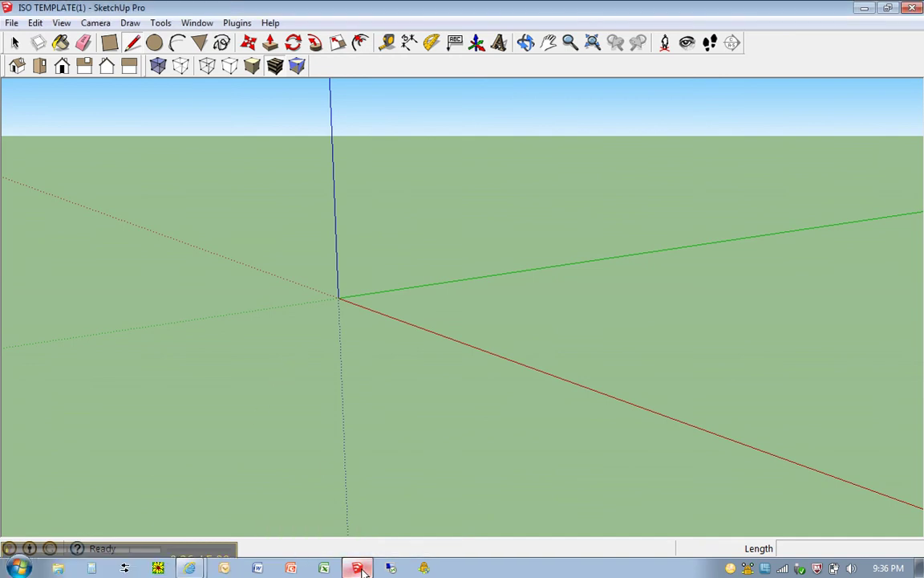
click(361, 568)
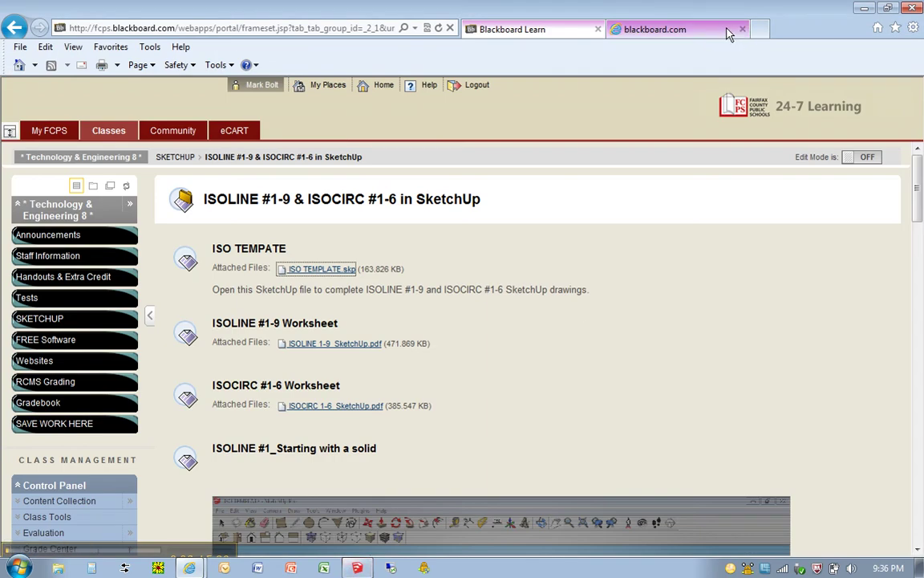
click(653, 27)
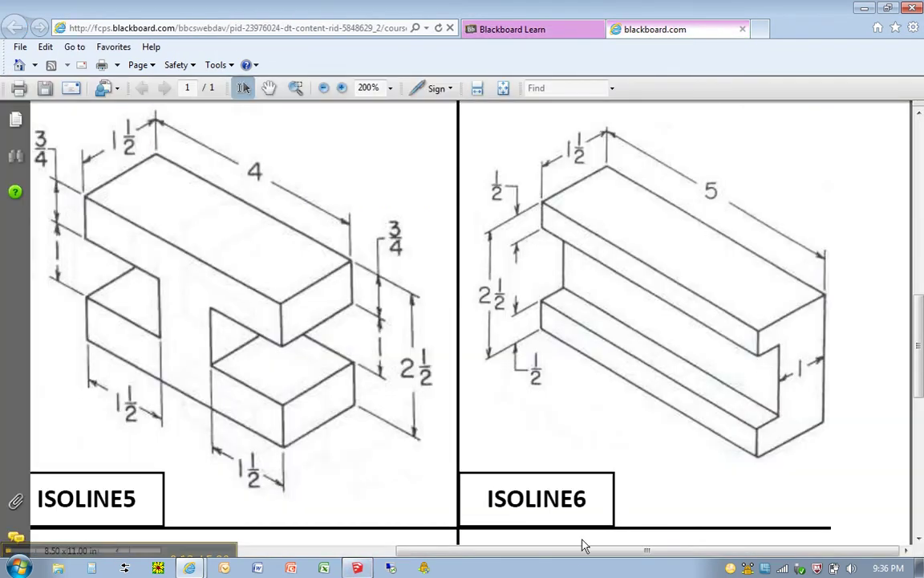
drag(571, 552, 413, 559)
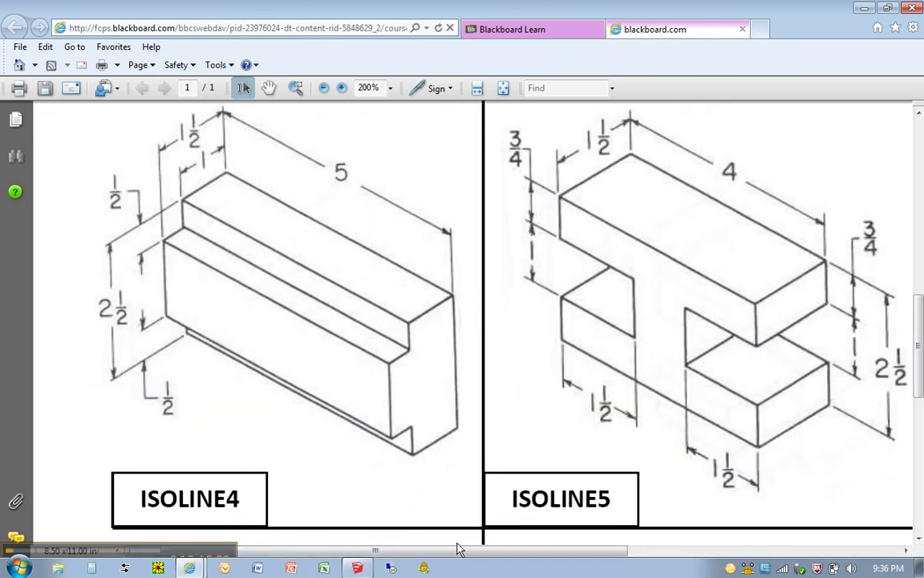
drag(460, 556, 734, 557)
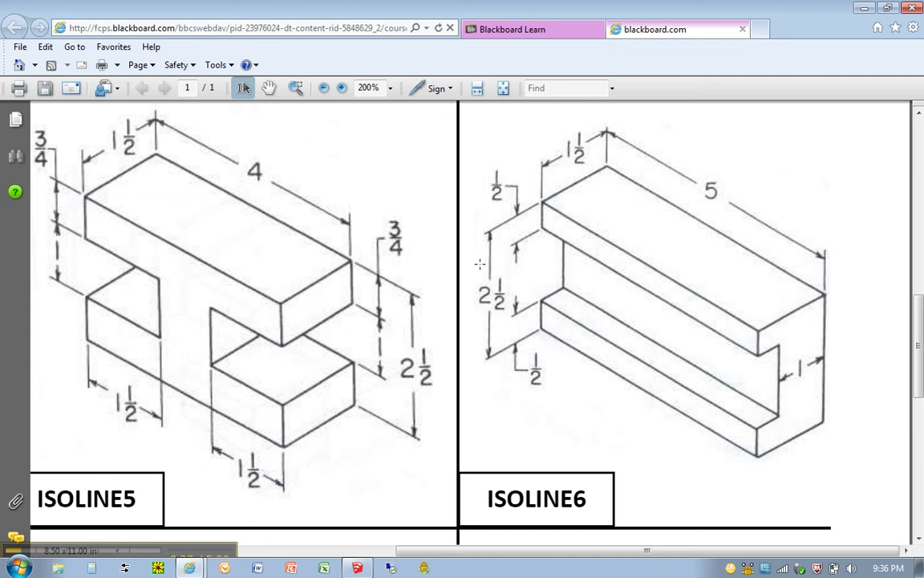
- Switch to SketchUp and draw a rectangle from the origin, 5 inches along the red axis by 1.5 inches along the green axis
click(357, 568)
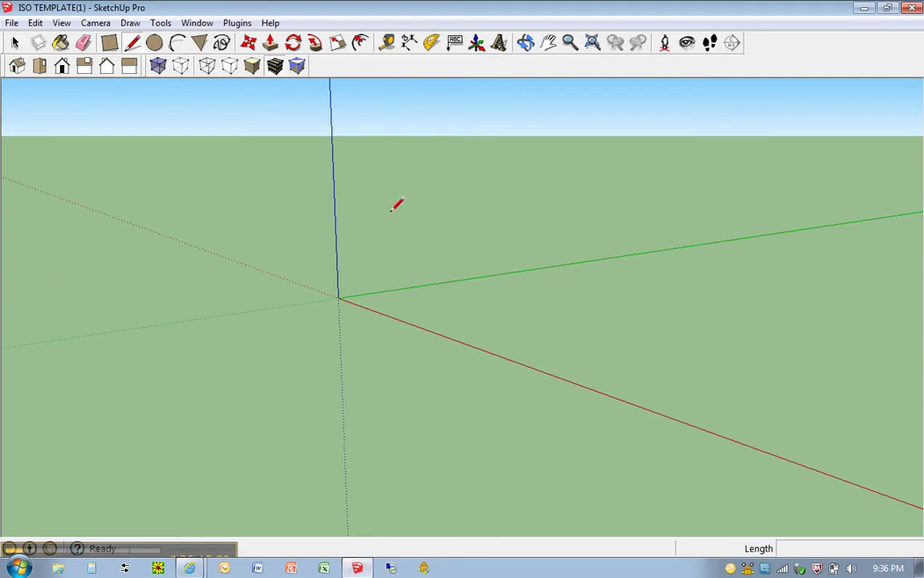
key(r)
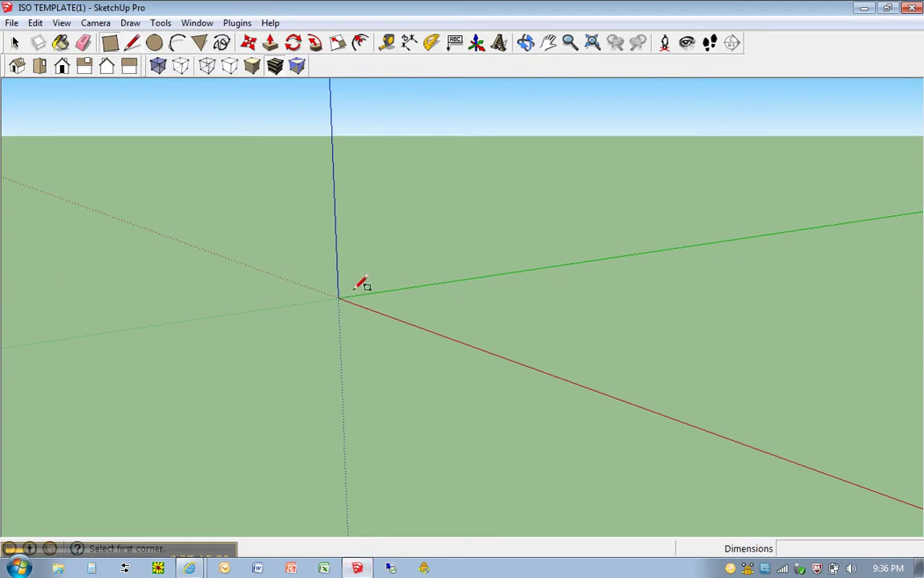
click(340, 298)
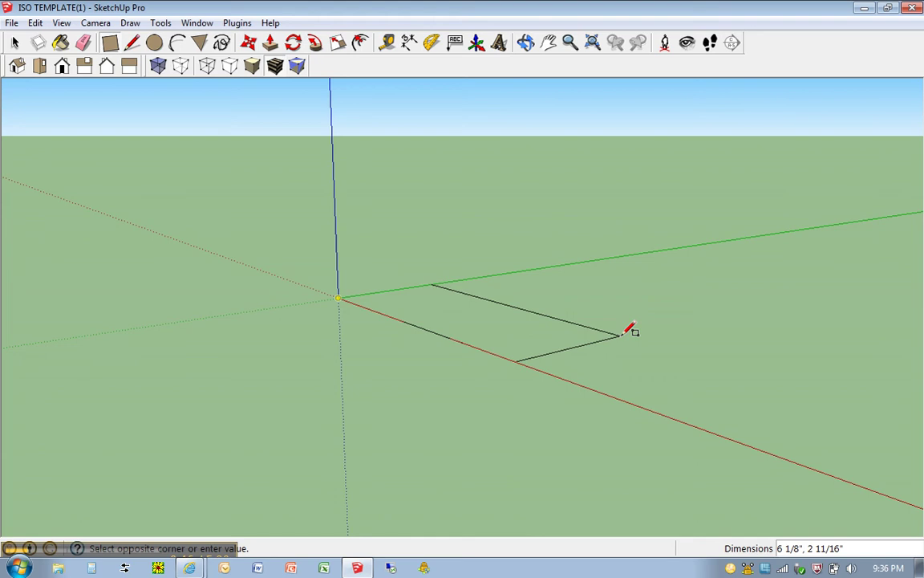
text(5,1.5)
key(Return)
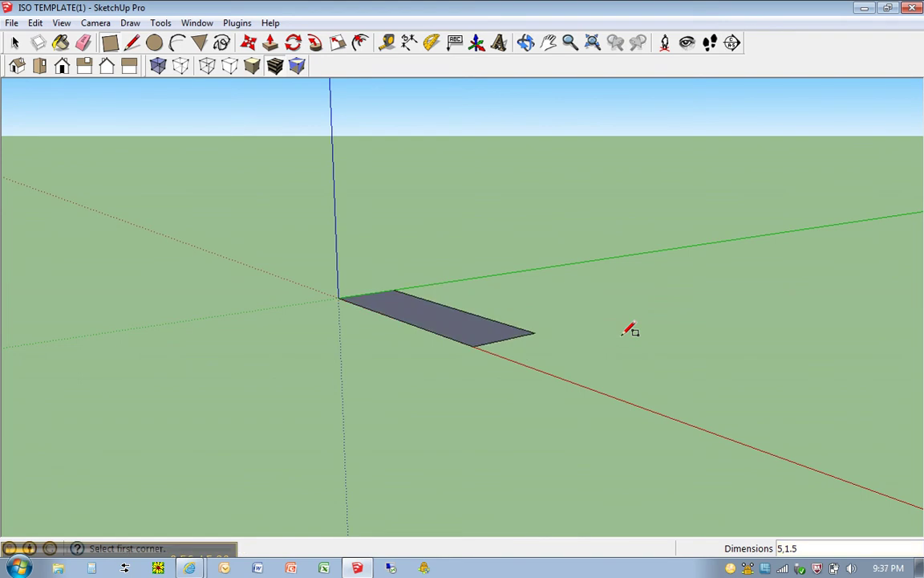
- Check the height on the ISOLINE6 drawing in the browser, and in SketchUp push/pull the rectangle up 2.5 inches
click(360, 569)
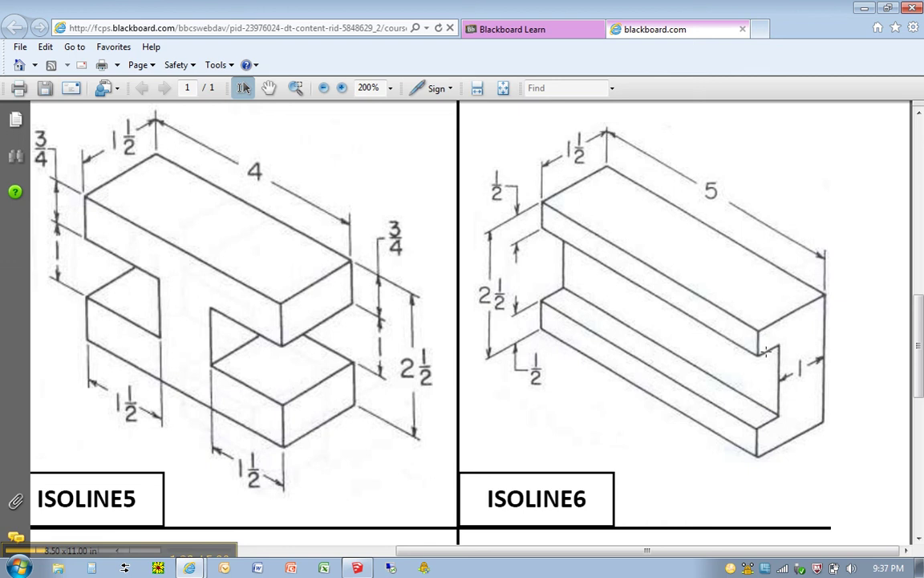
click(357, 568)
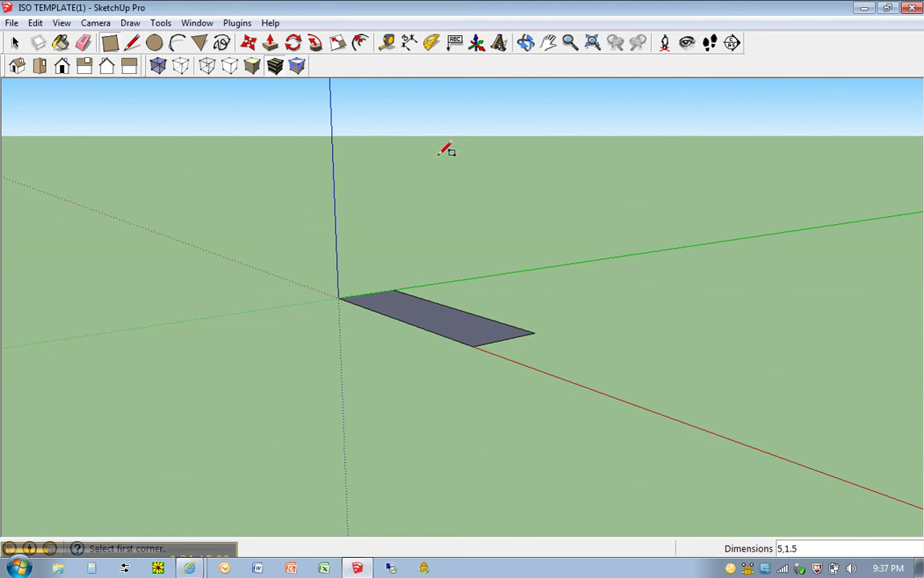
key(p)
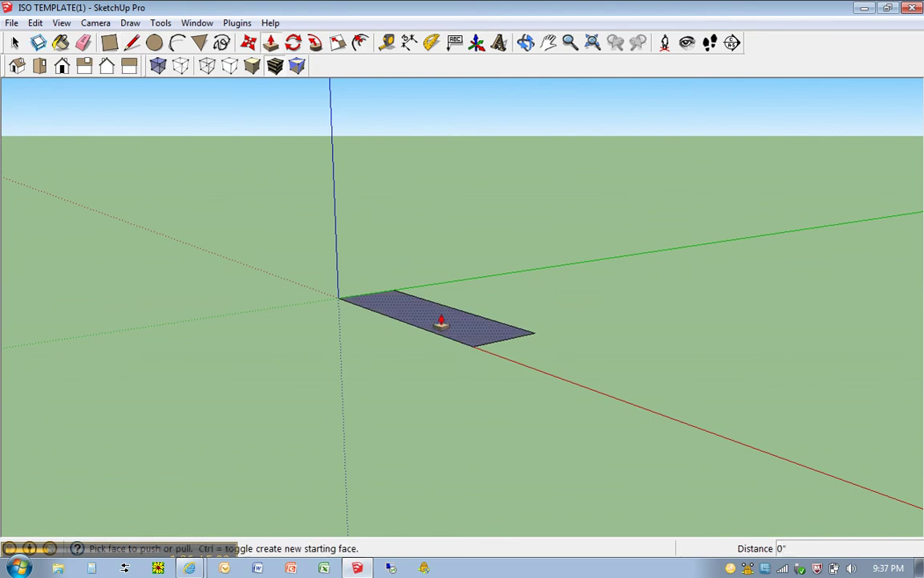
drag(440, 322, 455, 210)
text(2)
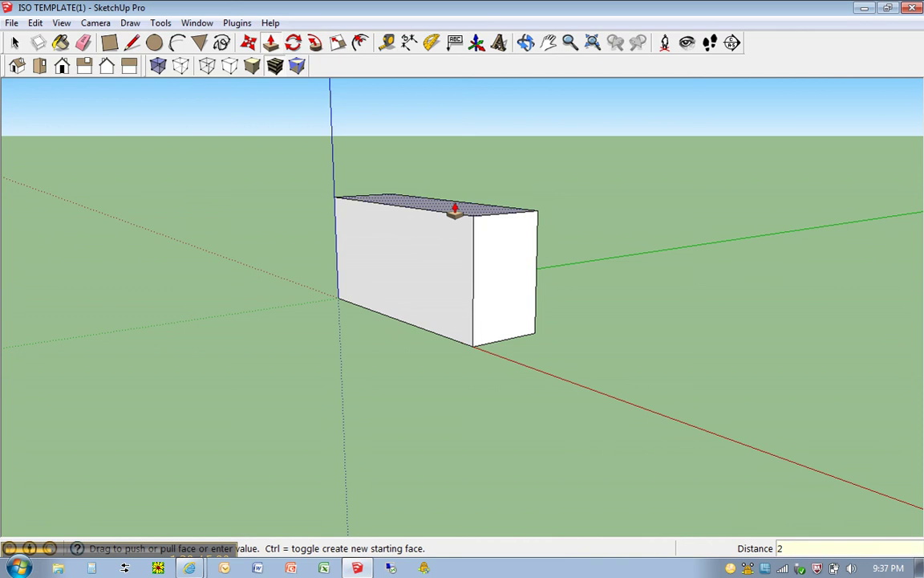
text(.5)
key(Return)
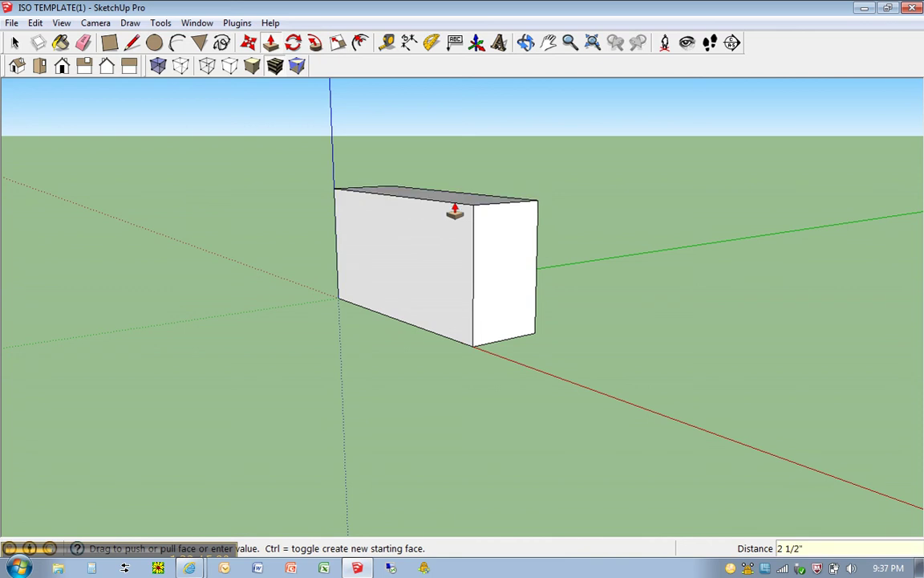
- Place a tape measure guide point 0.5 inch below the end face's upper front corner, on its vertical edge
scroll(576, 201, up, 1)
scroll(562, 207, up, 2)
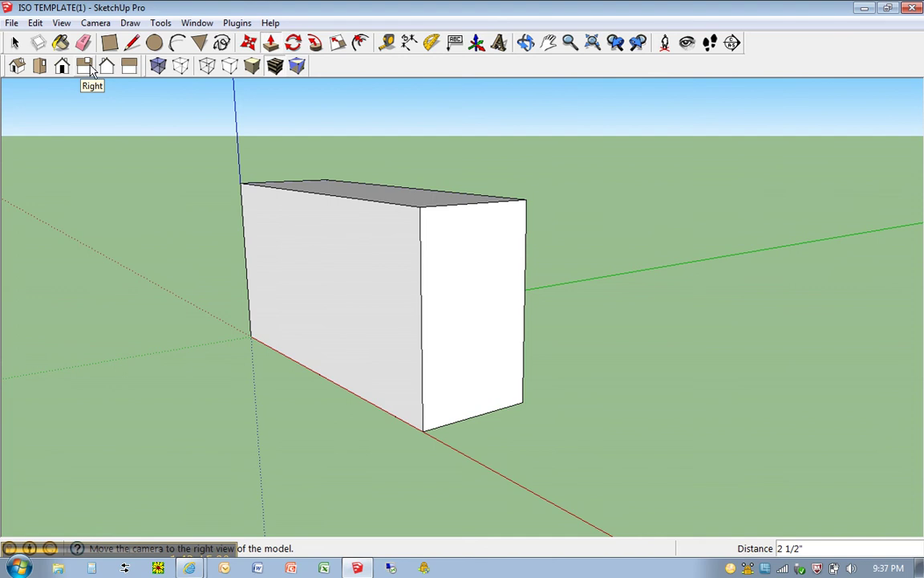
click(88, 68)
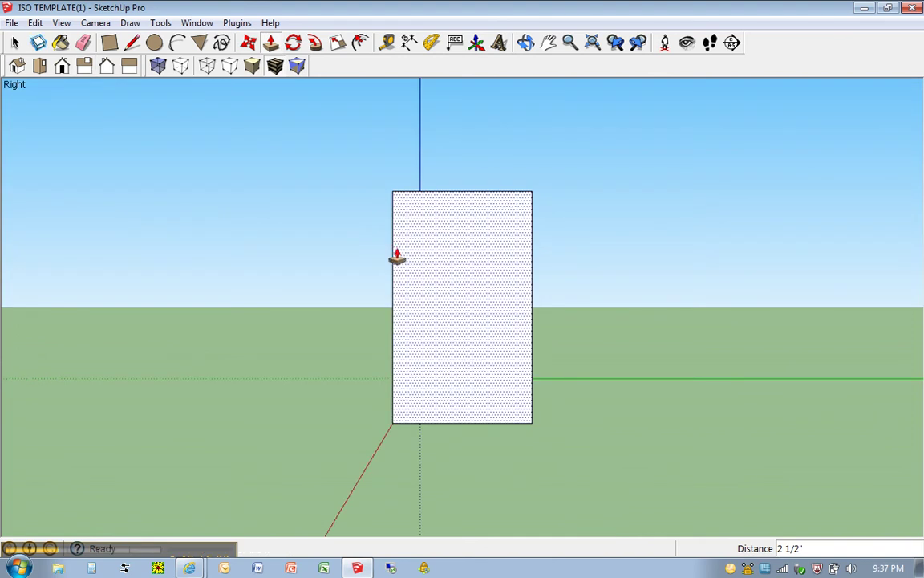
middle_drag(231, 169, 353, 233)
key(p)
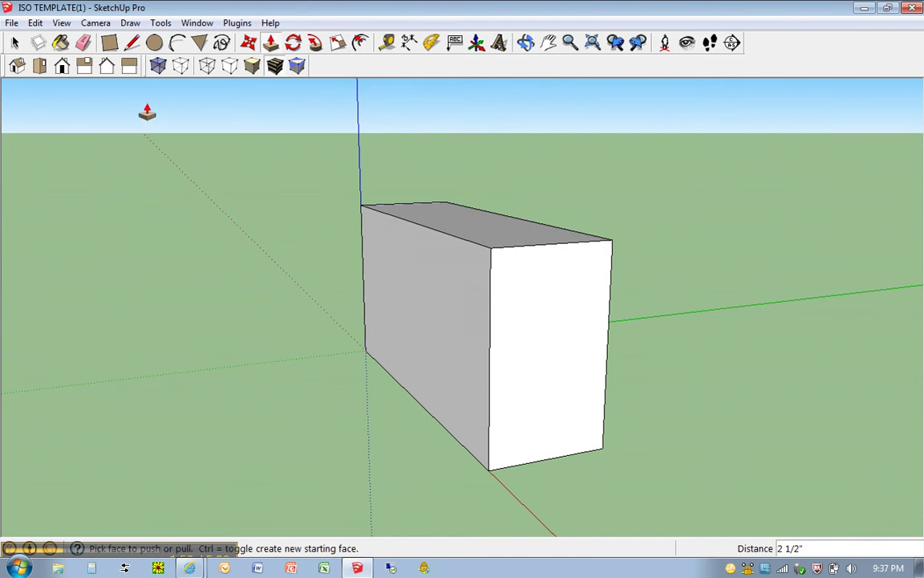
key(t)
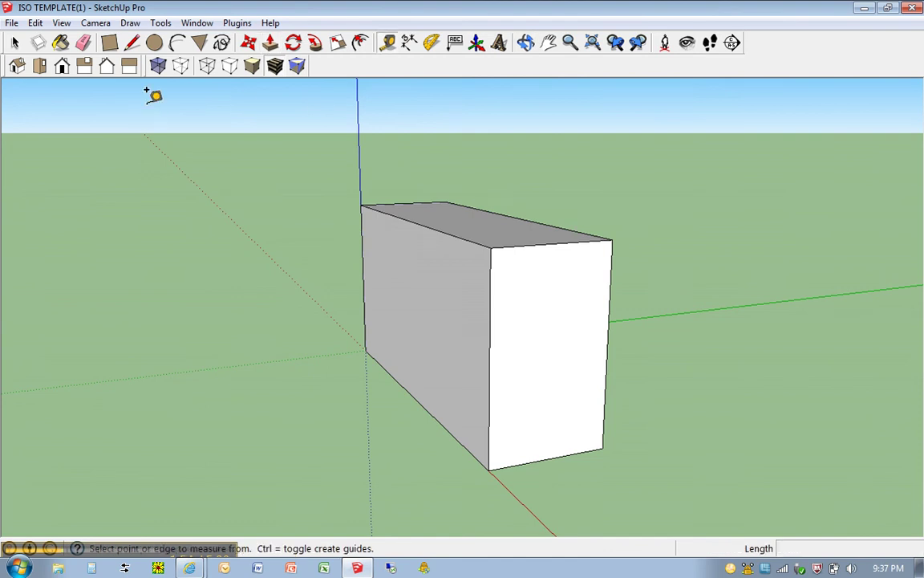
click(493, 236)
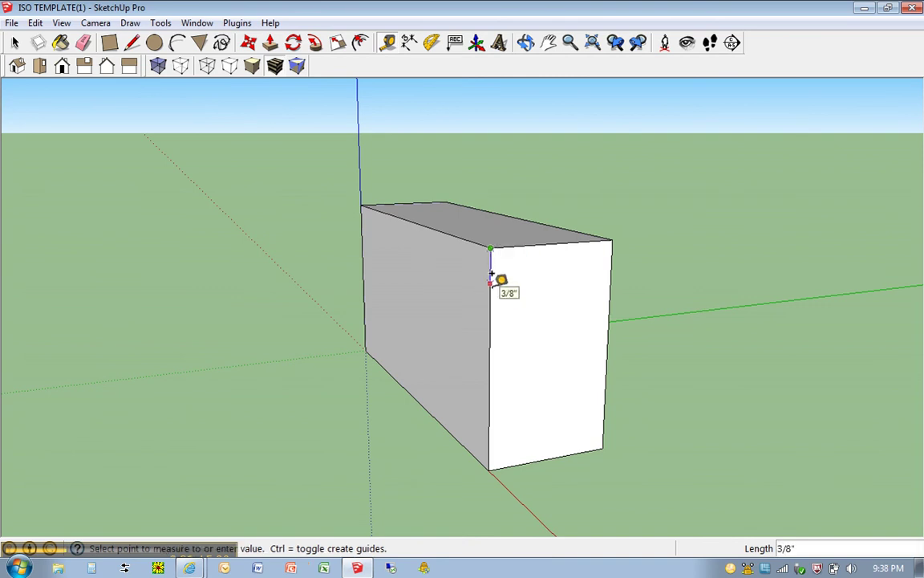
text(.5)
key(Return)
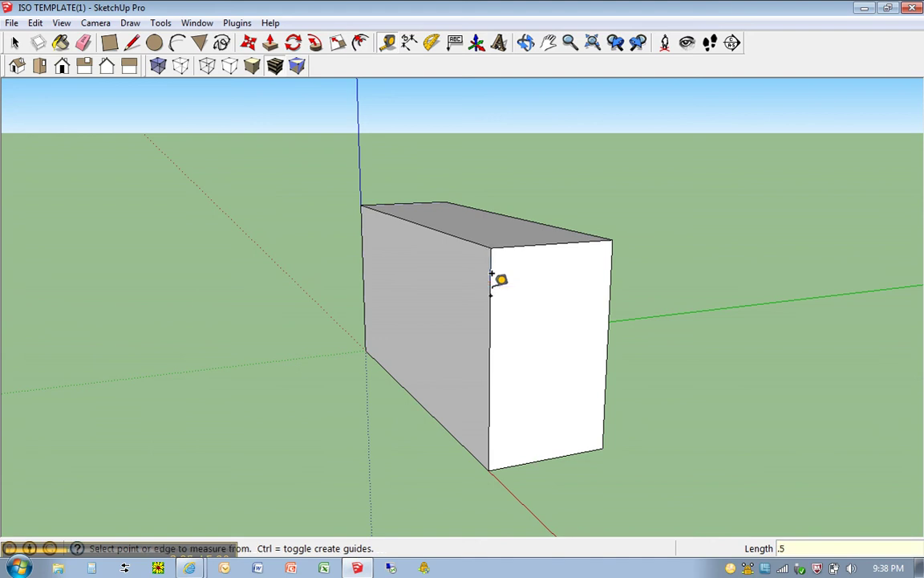
- Draw the notch outline on the end face from the guide point: 0.5 inch inward, 1.5 inches down, and straight back to the front edge
key(l)
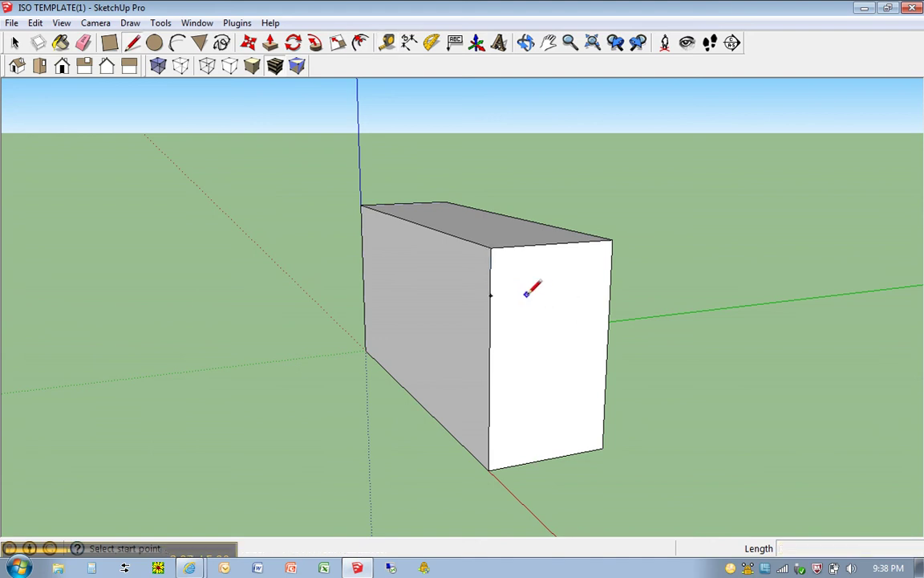
click(490, 294)
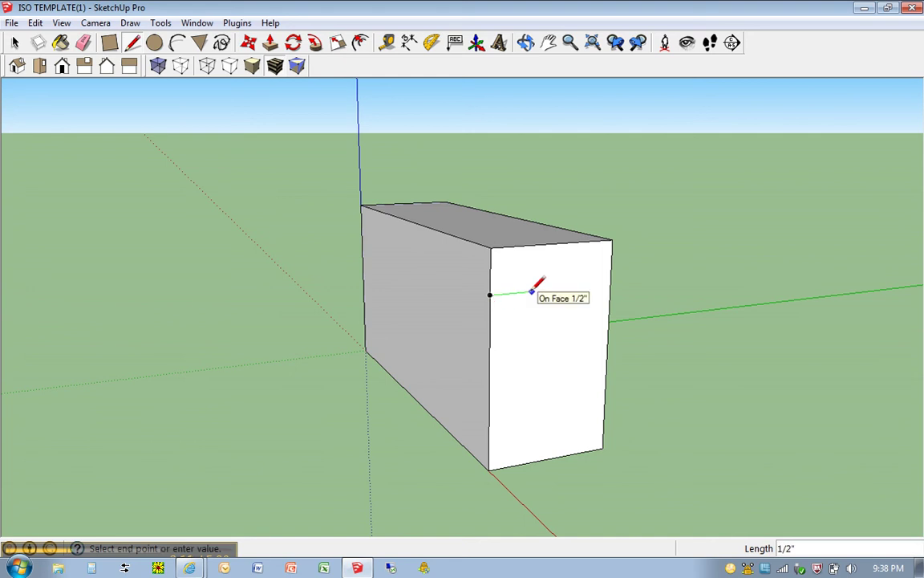
text(.5)
key(Return)
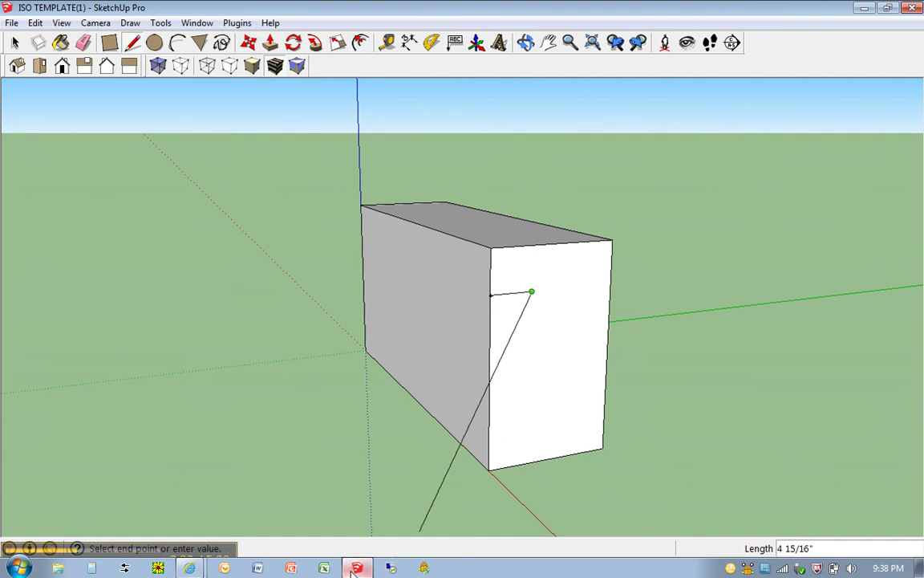
click(189, 568)
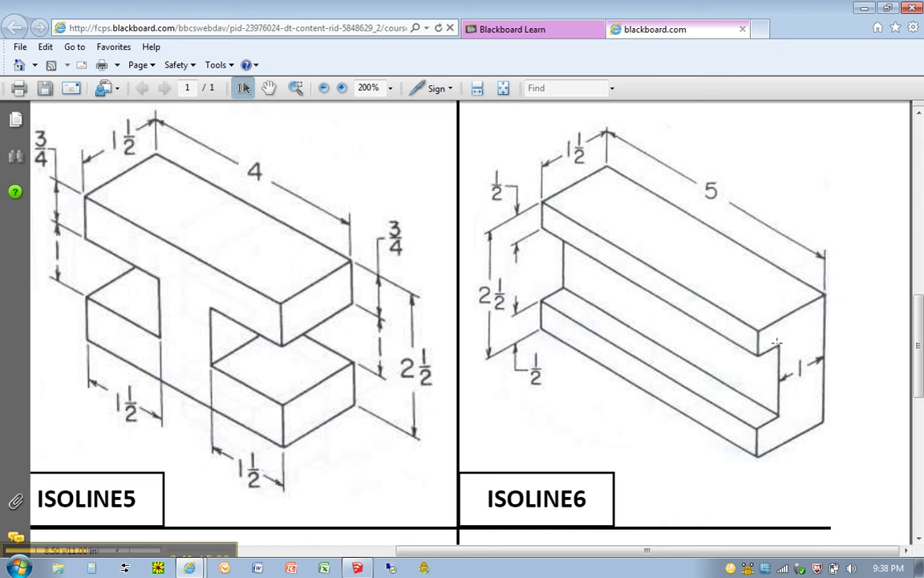
click(357, 567)
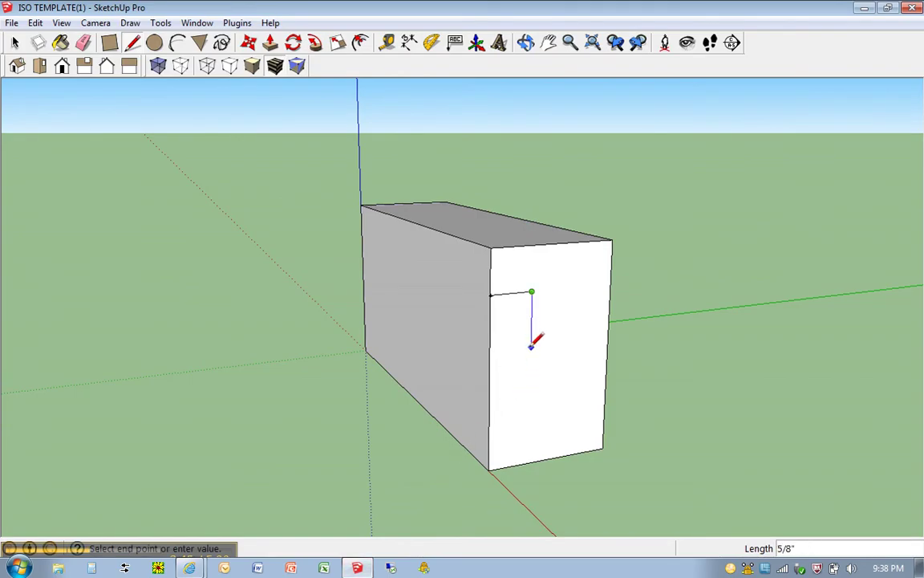
text(1.5)
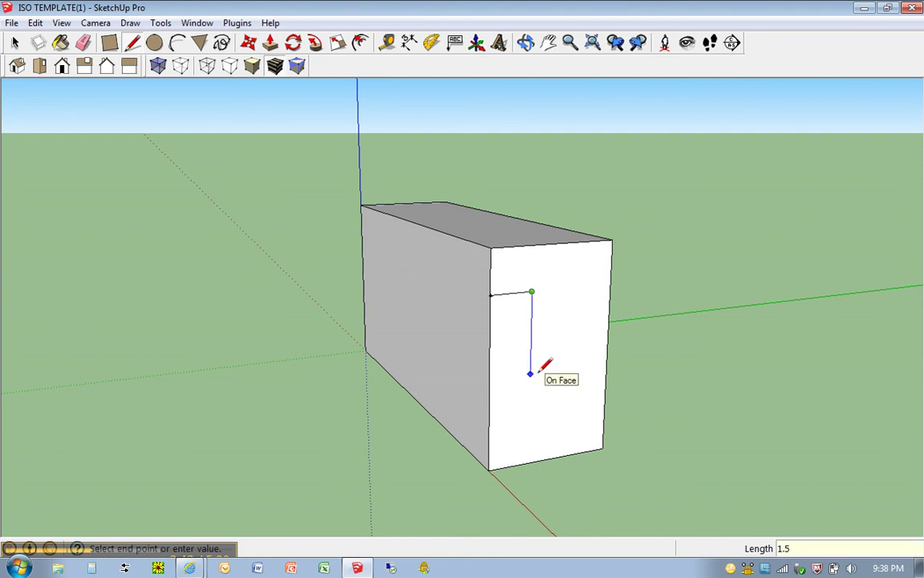
key(Return)
click(495, 429)
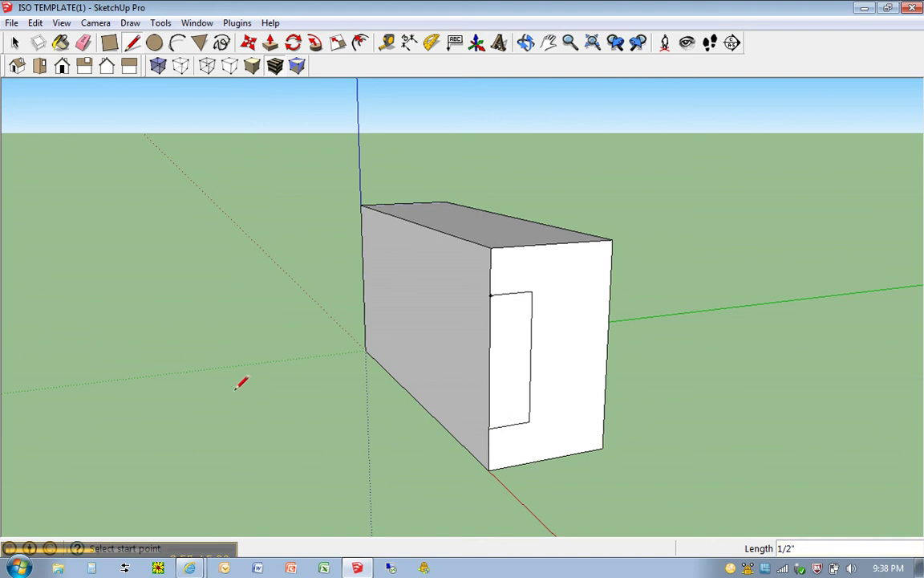
- Push the notch profile 5 inches through the block's full length to cut the groove
key(p)
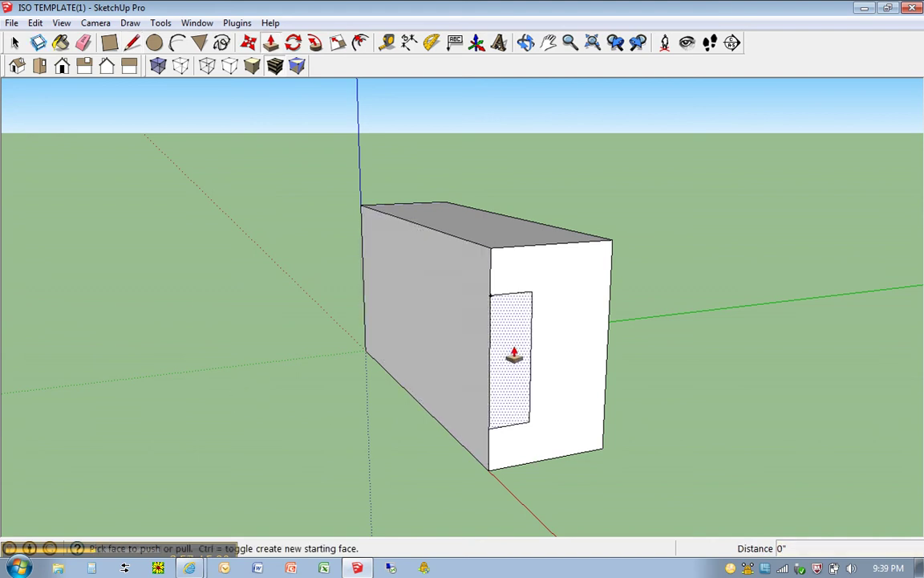
mouse_move(497, 361)
mouse_down()
mouse_move(491, 351)
mouse_move(402, 324)
mouse_move(362, 295)
mouse_up()
middle_drag(204, 324, 300, 344)
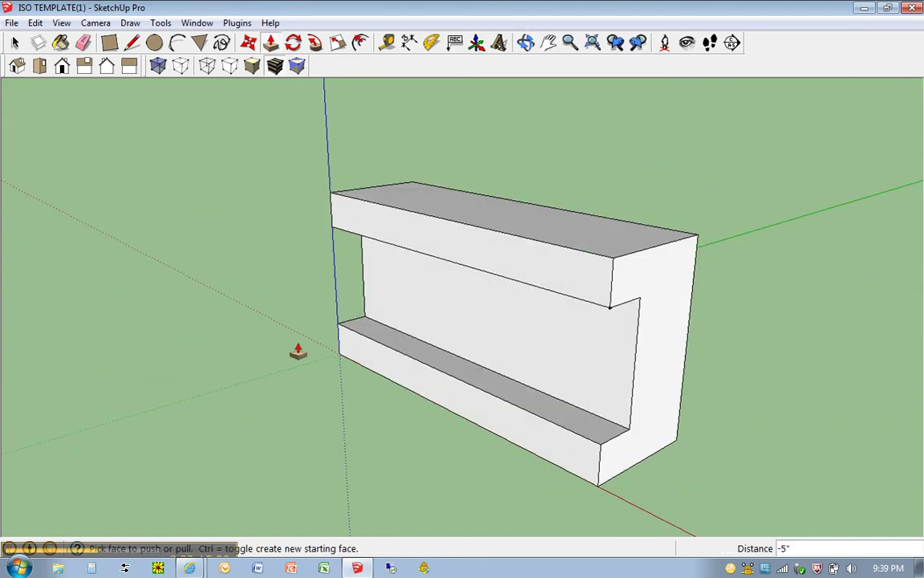